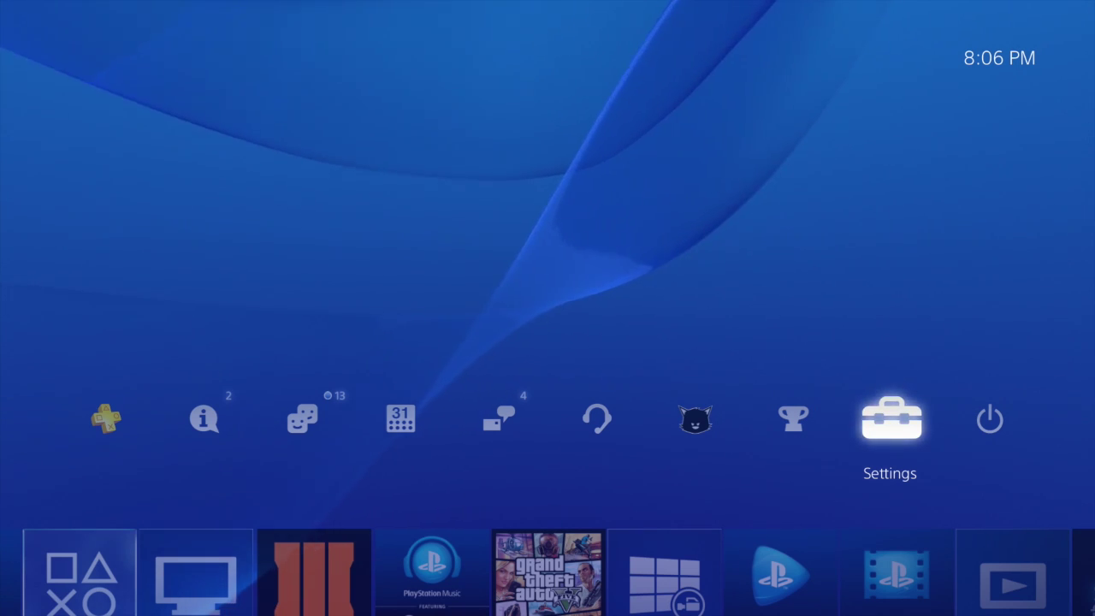
Step: Check the Activate as Your Primary PS4 option in the PlayStation Network account management settings
{"action": "key", "text": "Return"}
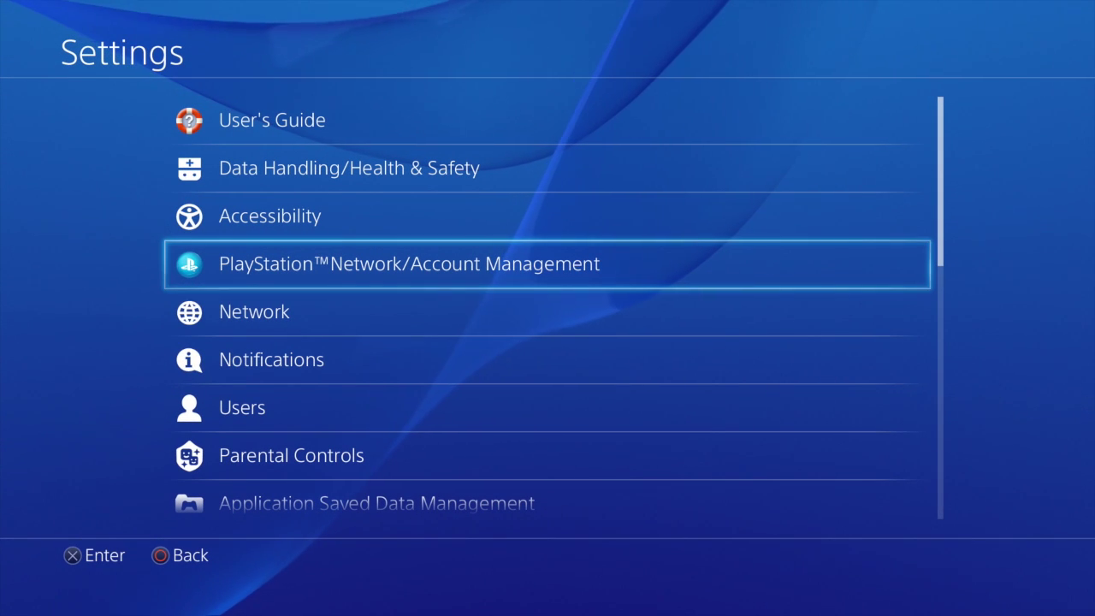
{"action": "key", "text": "Down"}
{"action": "key", "text": "Down"}
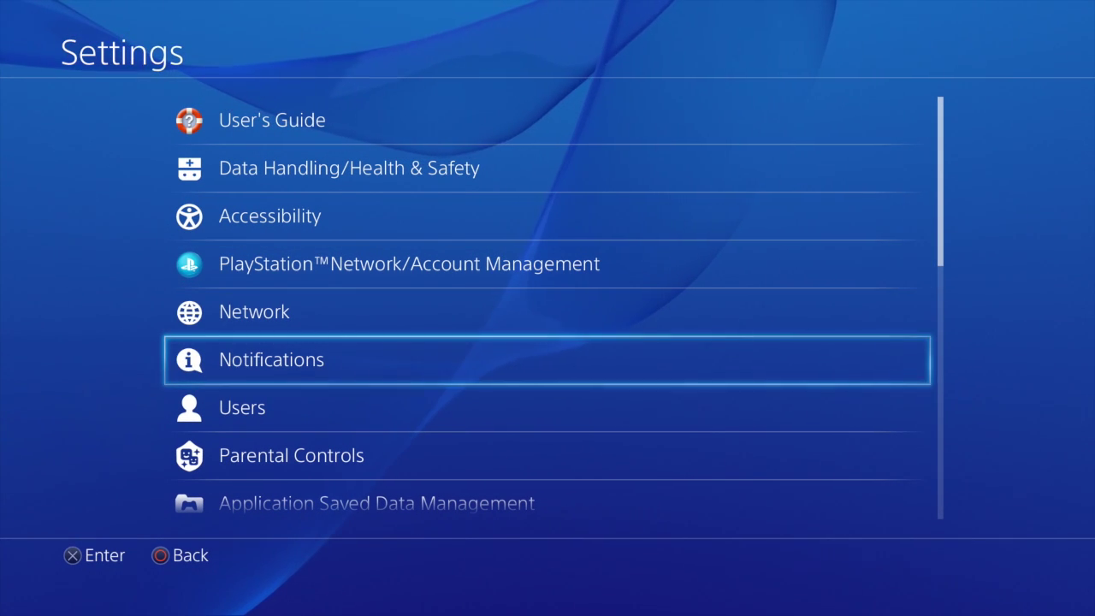
{"action": "key", "text": "Up"}
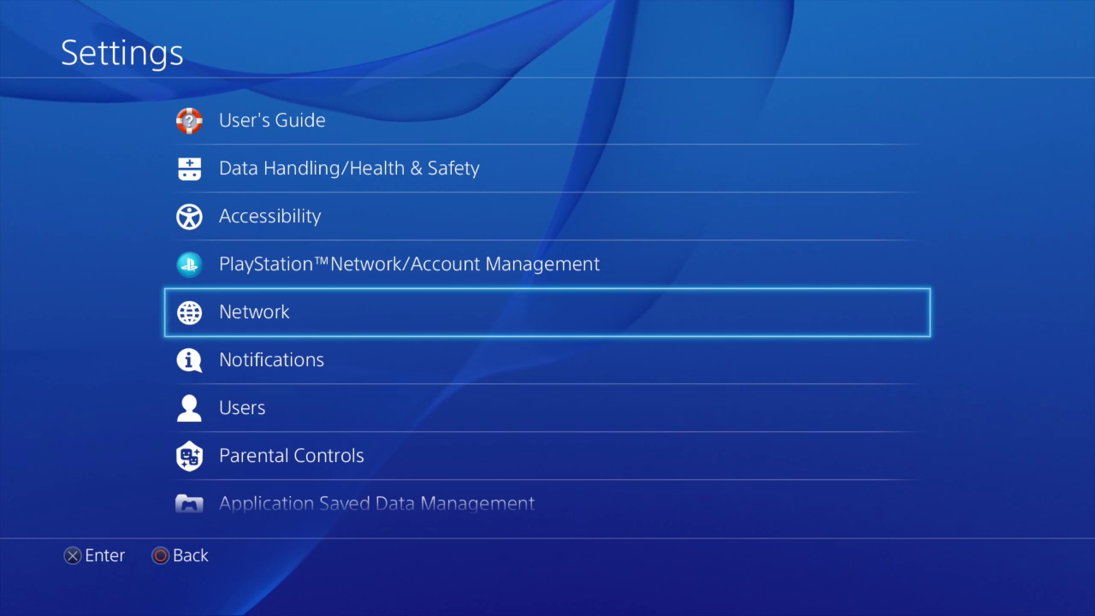
{"action": "key", "text": "Up"}
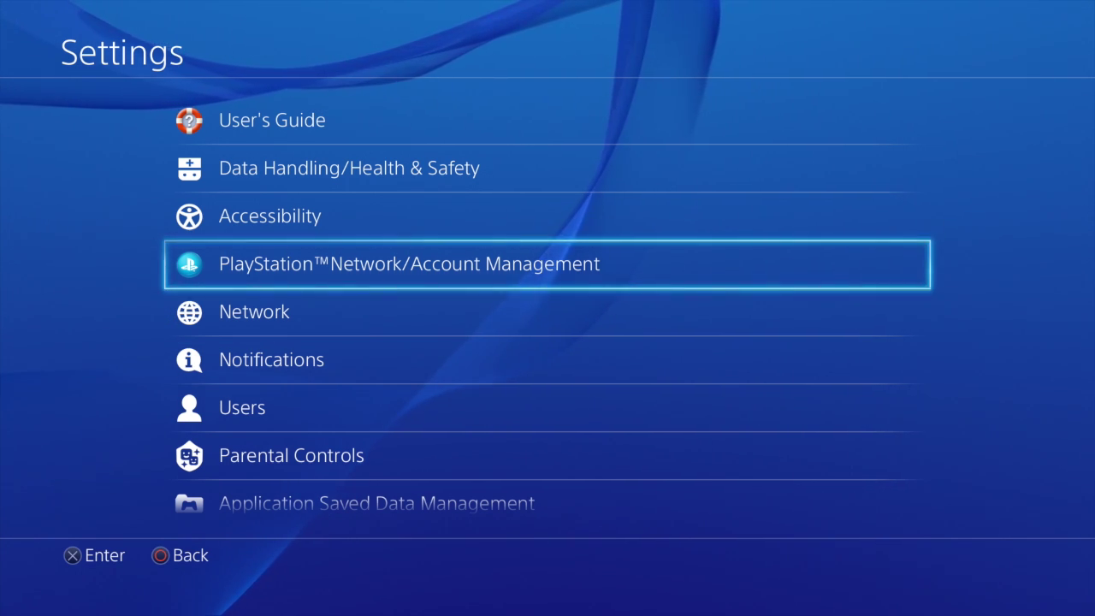
{"action": "key", "text": "Return"}
{"action": "key", "text": "Down"}
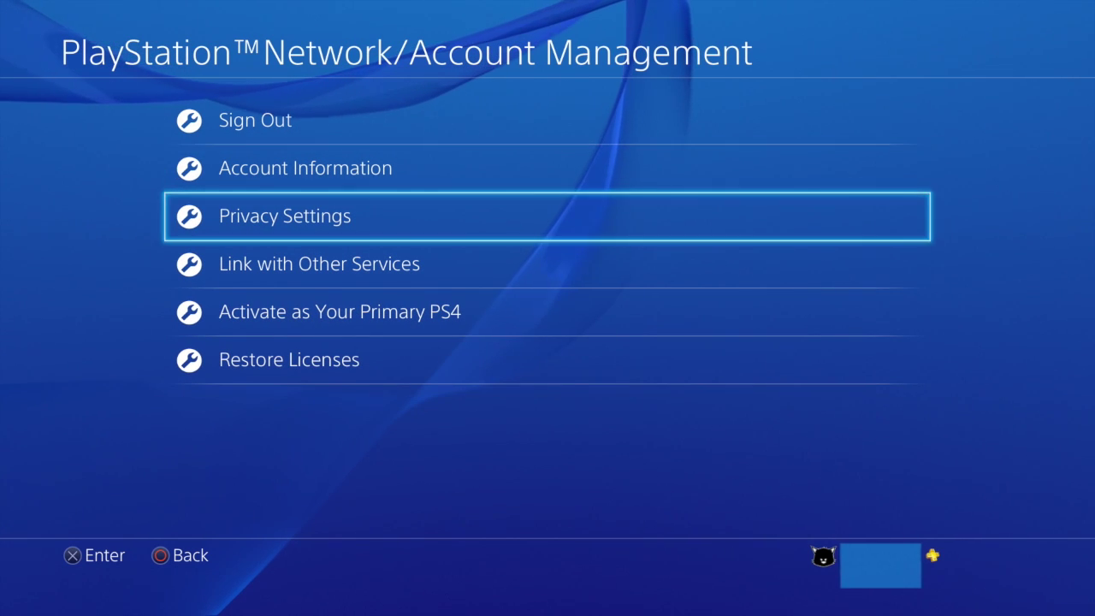
{"action": "key", "text": "Down"}
{"action": "key", "text": "Down"}
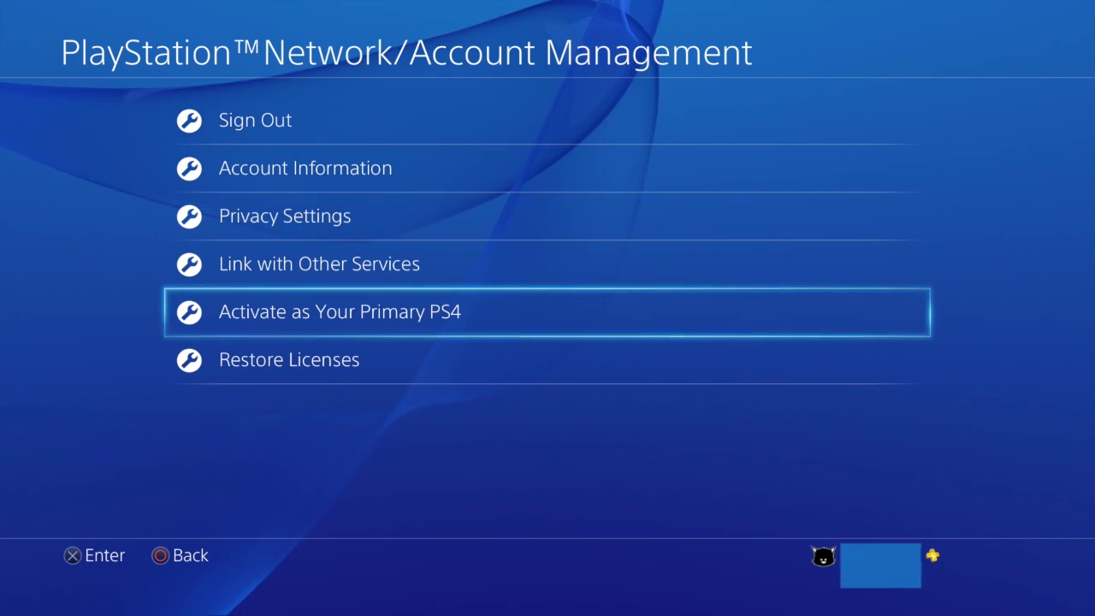
{"action": "key", "text": "Escape"}
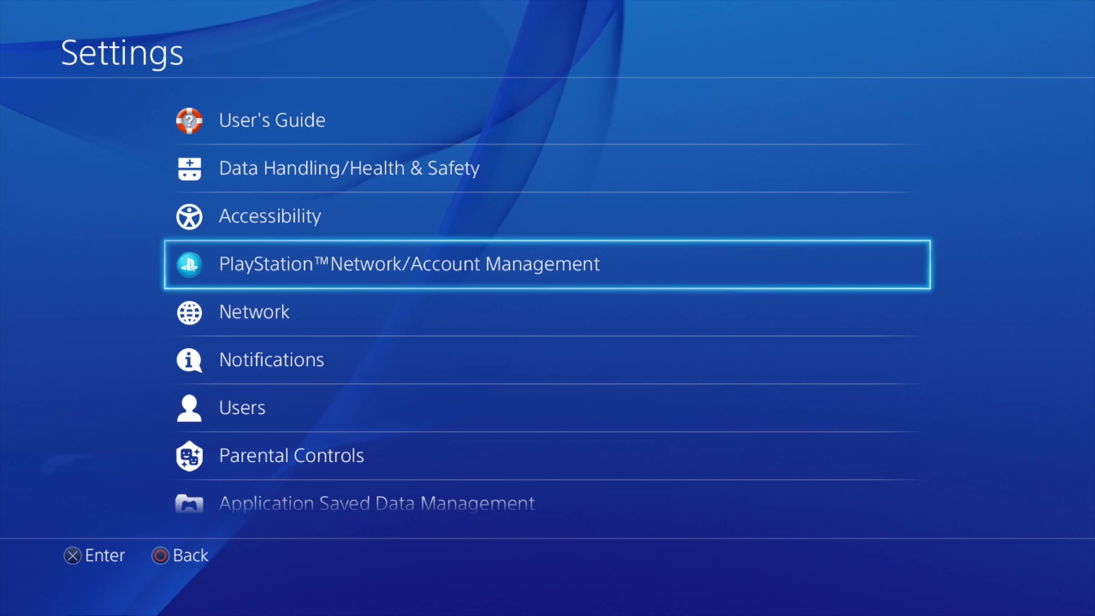
Step: Open the console's Power Save Settings
{"action": "key", "text": "Down"}
{"action": "key", "text": "Down"}
{"action": "key", "text": "Down"}
{"action": "key", "text": "Down"}
{"action": "key", "text": "Down"}
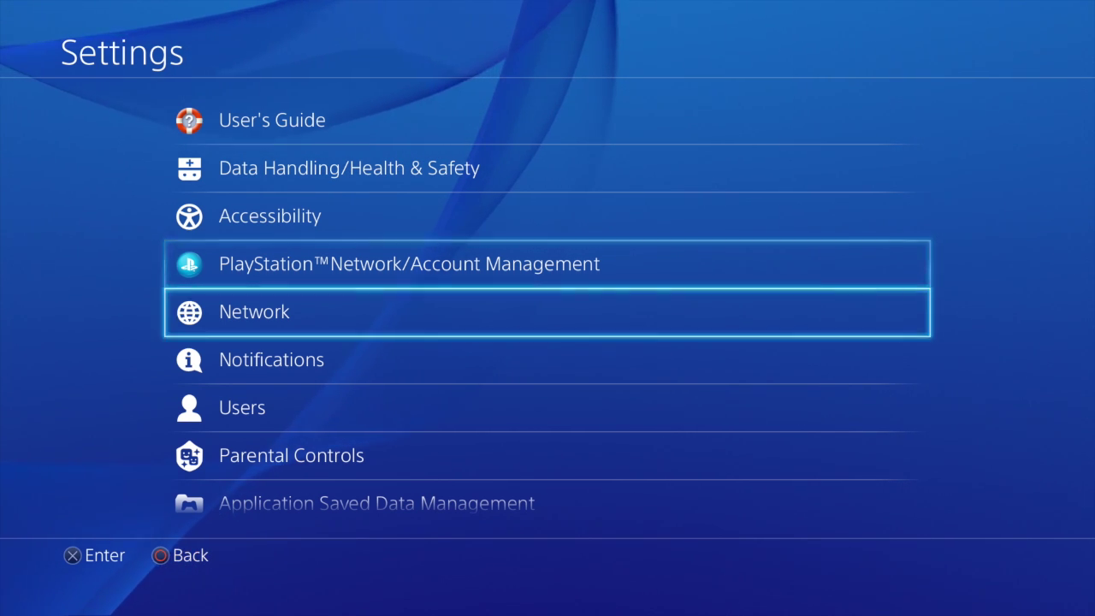
{"action": "key", "text": "Down"}
{"action": "key", "text": "Down"}
{"action": "key", "text": "Down"}
{"action": "key", "text": "Down"}
{"action": "key", "text": "Down"}
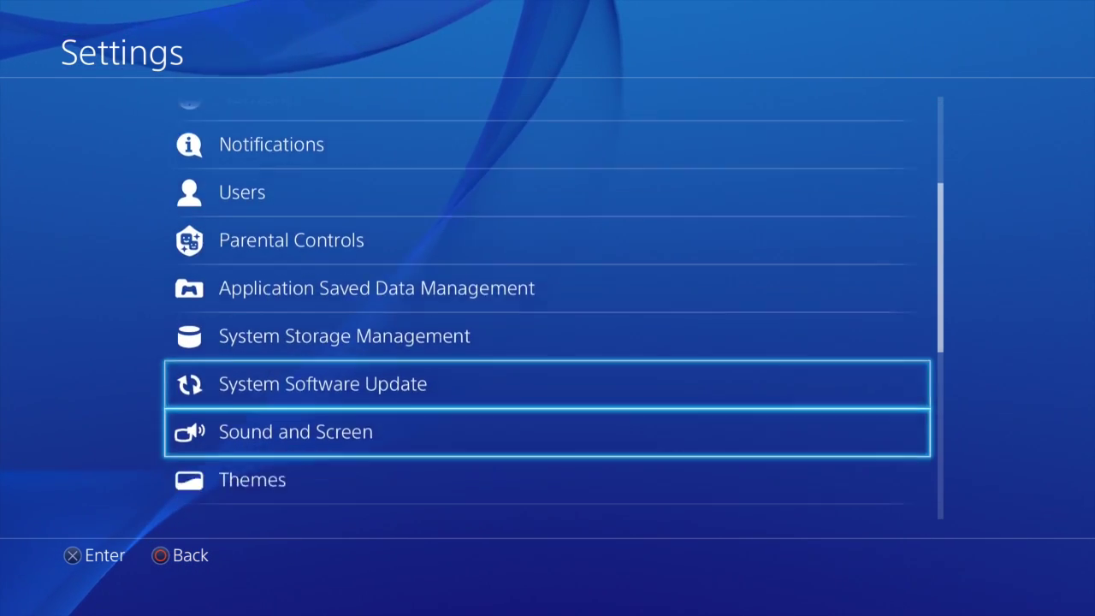
{"action": "key", "text": "Down"}
{"action": "key", "text": "Down"}
{"action": "key", "text": "Down"}
{"action": "key", "text": "Down"}
{"action": "key", "text": "Down"}
{"action": "key", "text": "Down"}
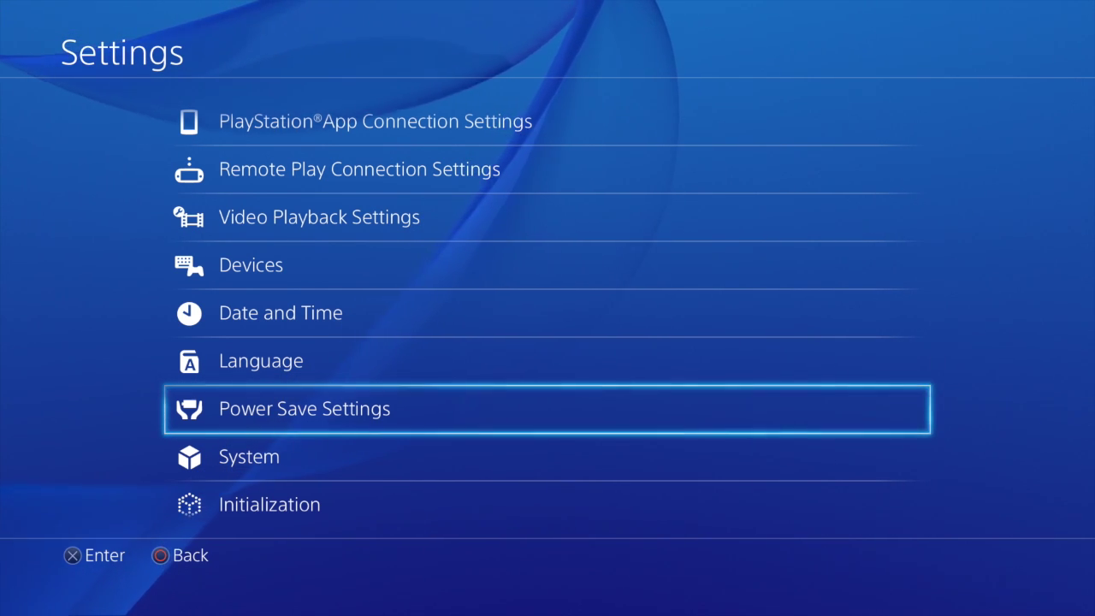
{"action": "key", "text": "Return"}
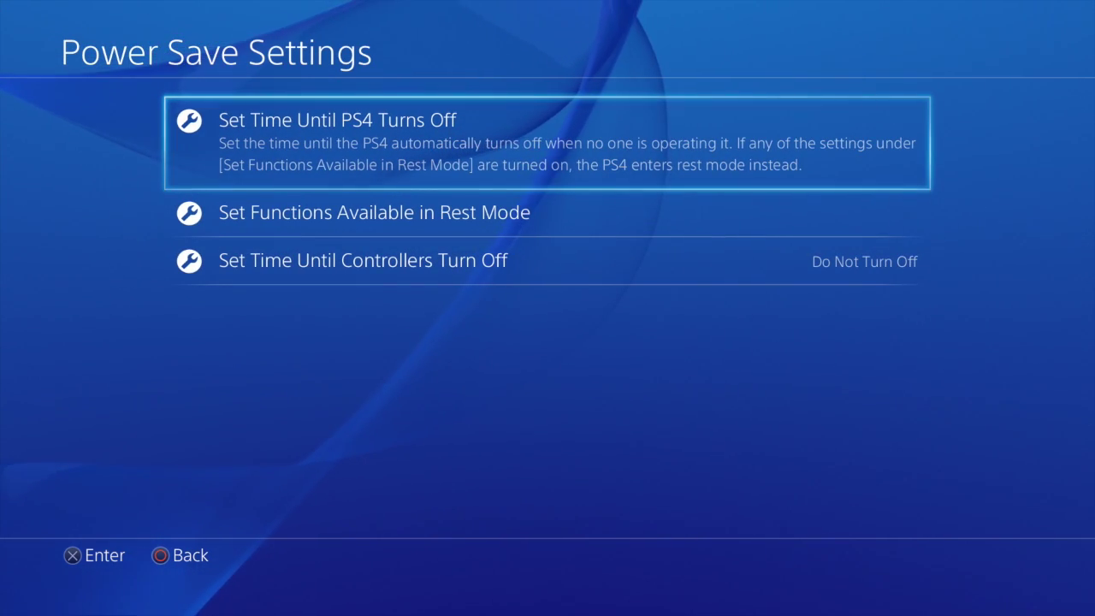
Step: Review the functions available in rest mode, in particular whether the PS4 stays connected to the Internet
{"action": "key", "text": "Down"}
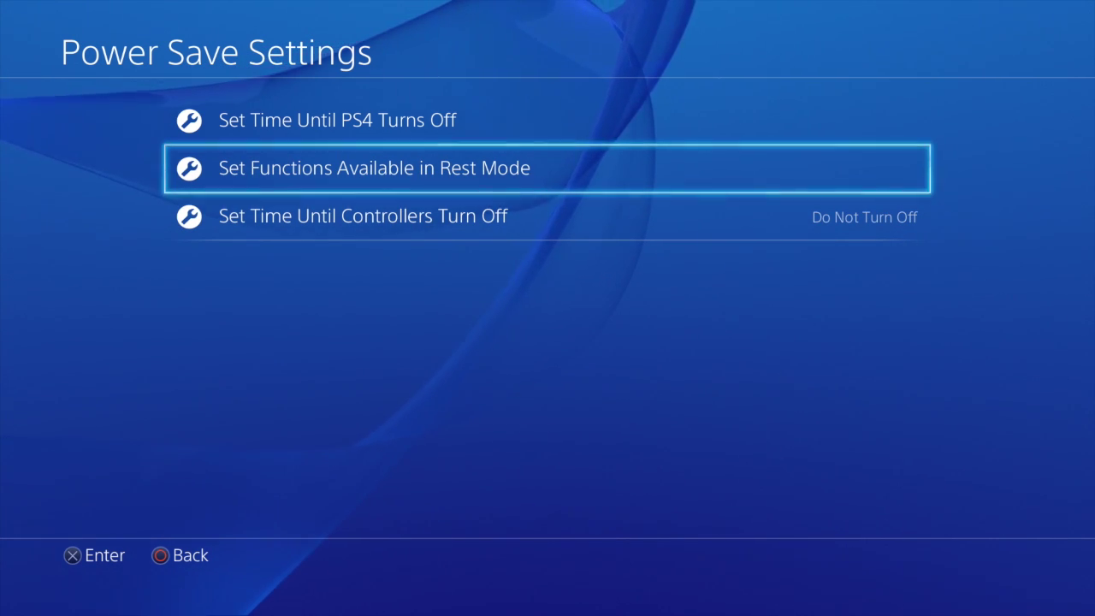
{"action": "key", "text": "Return"}
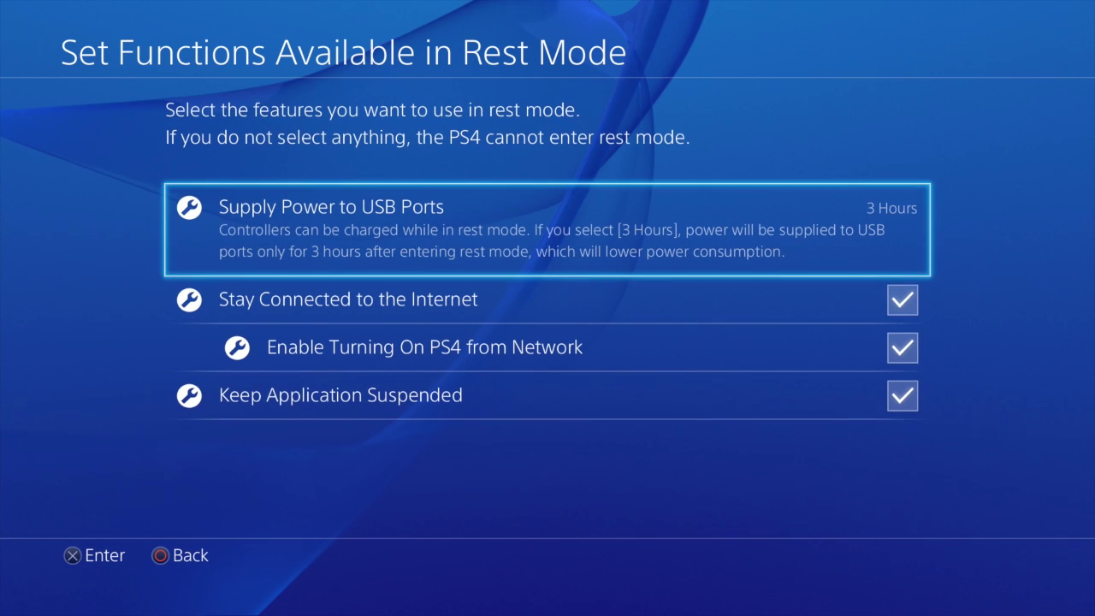
{"action": "key", "text": "Down"}
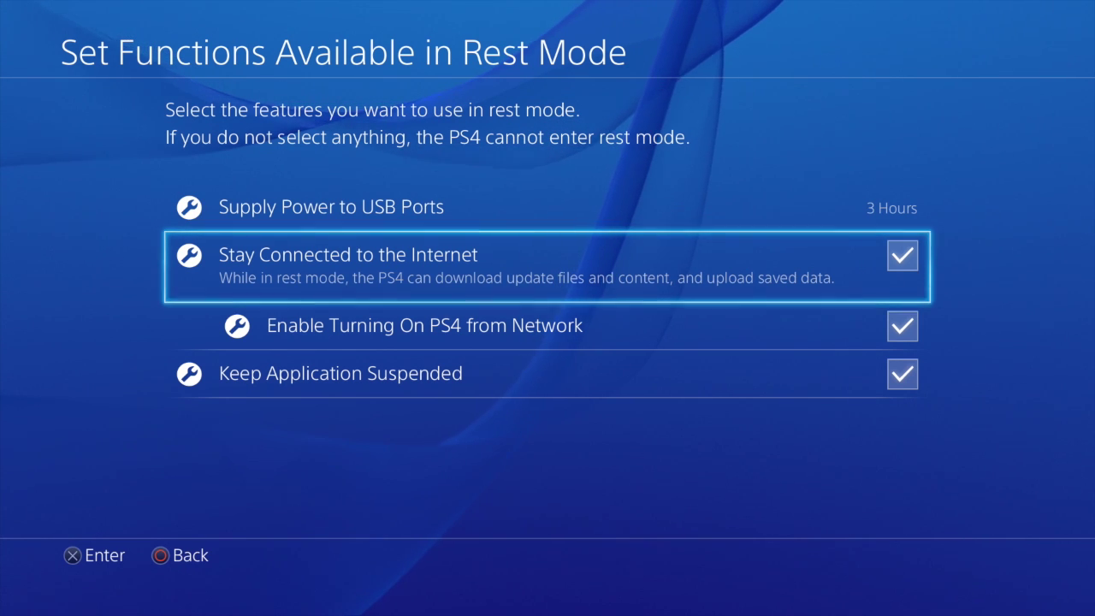
{"action": "key", "text": "Escape"}
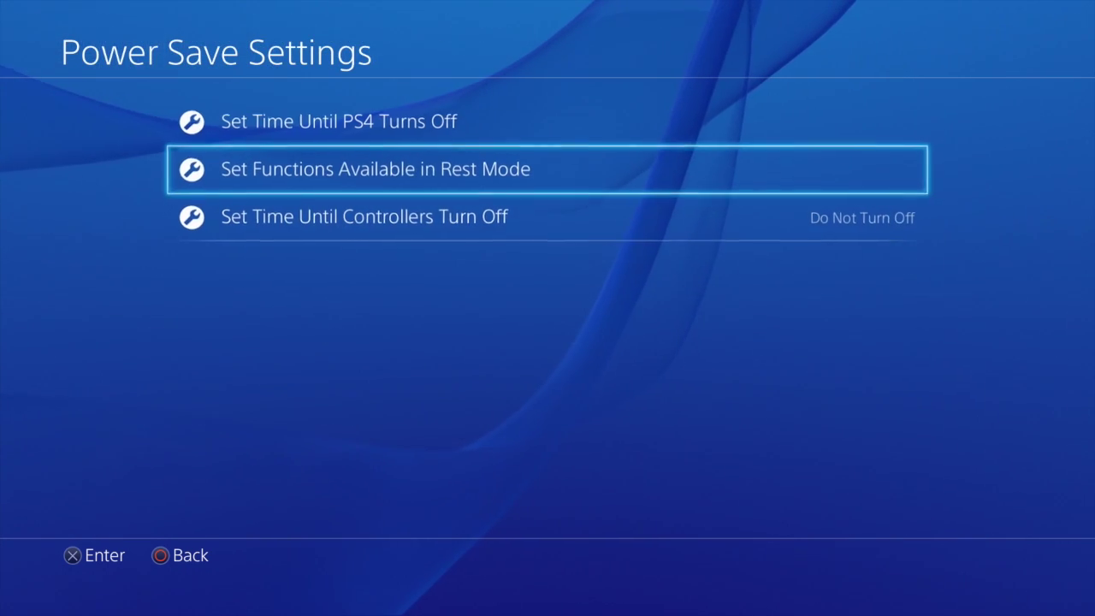
{"action": "key", "text": "Escape"}
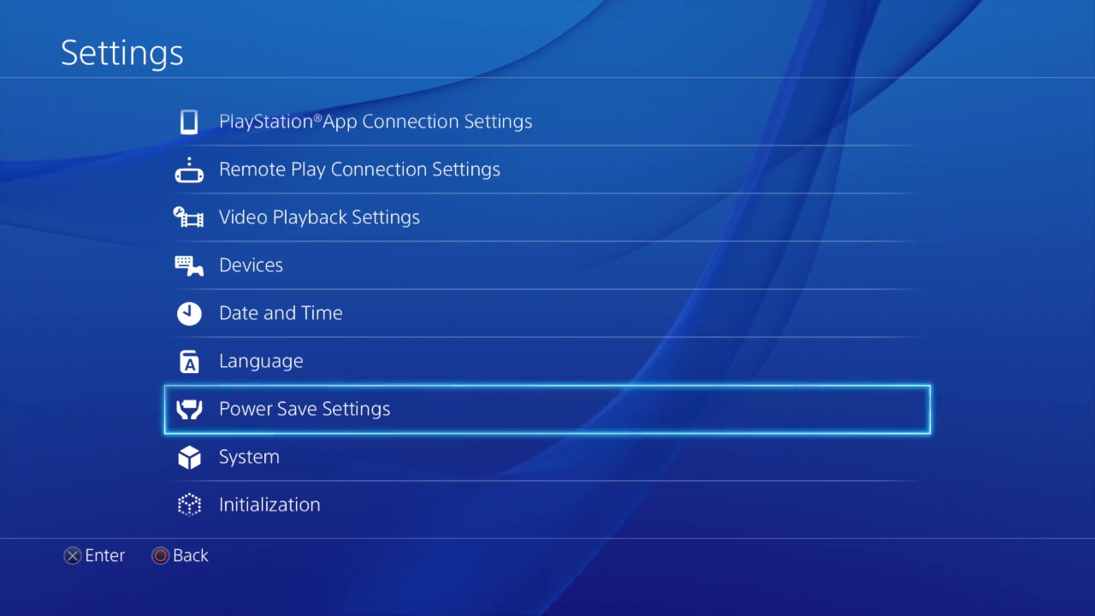
Step: Open the Application Saved Data Management settings
{"action": "key", "text": "Up"}
{"action": "key", "text": "Up"}
{"action": "key", "text": "Up"}
{"action": "key", "text": "Up"}
{"action": "key", "text": "Up"}
{"action": "key", "text": "Up"}
{"action": "key", "text": "Up"}
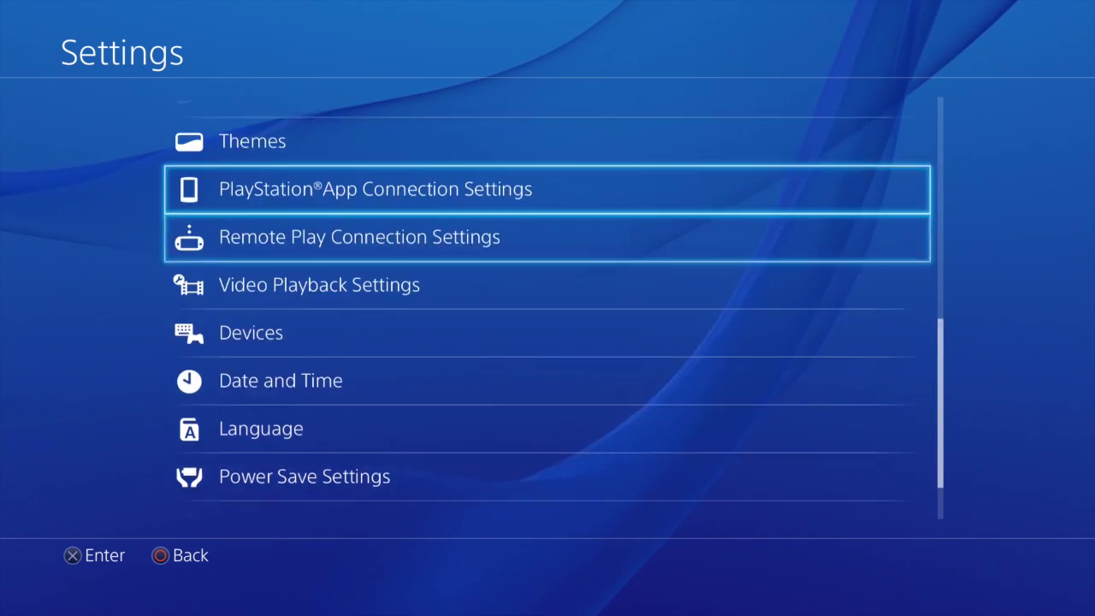
{"action": "key", "text": "Up"}
{"action": "key", "text": "Up"}
{"action": "key", "text": "Up"}
{"action": "key", "text": "Up"}
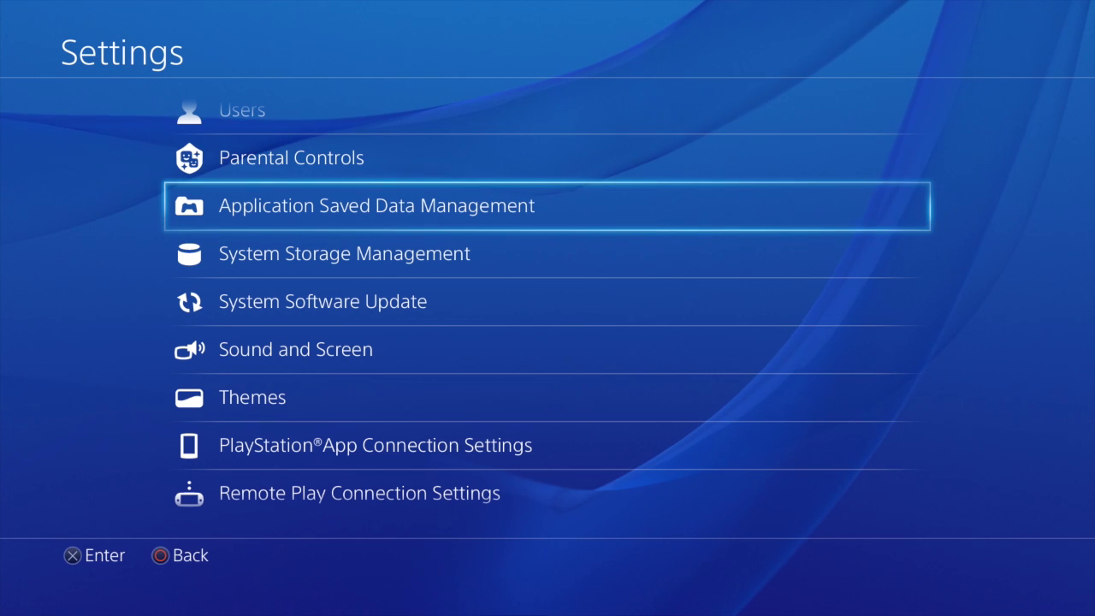
{"action": "key", "text": "Return"}
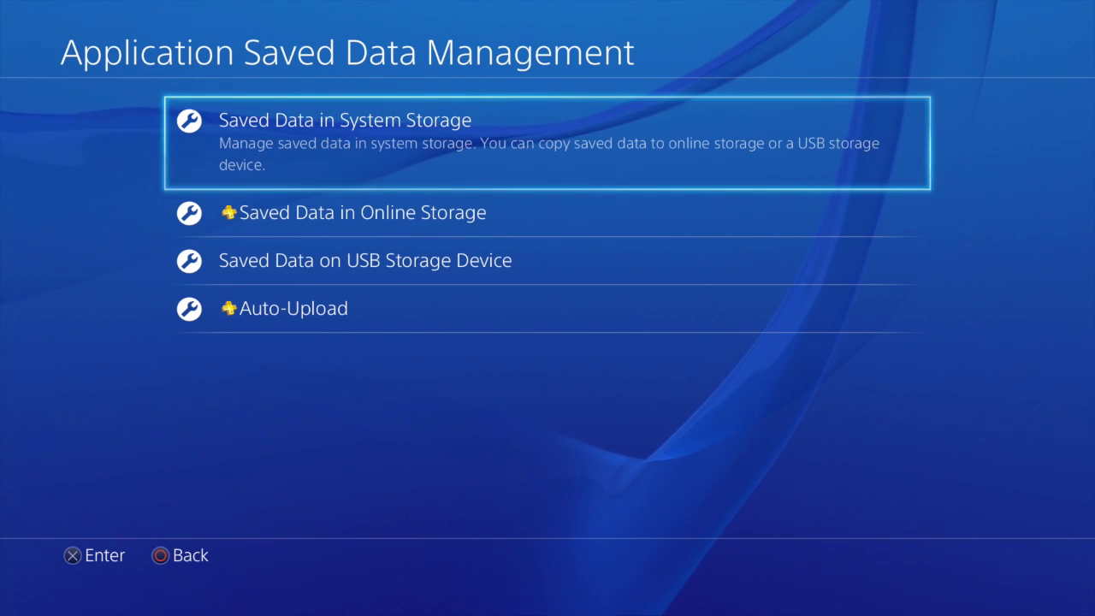
Step: Review the Auto-Upload settings to see whether automatic uploads are enabled and for which games
{"action": "key", "text": "Down"}
{"action": "key", "text": "Down"}
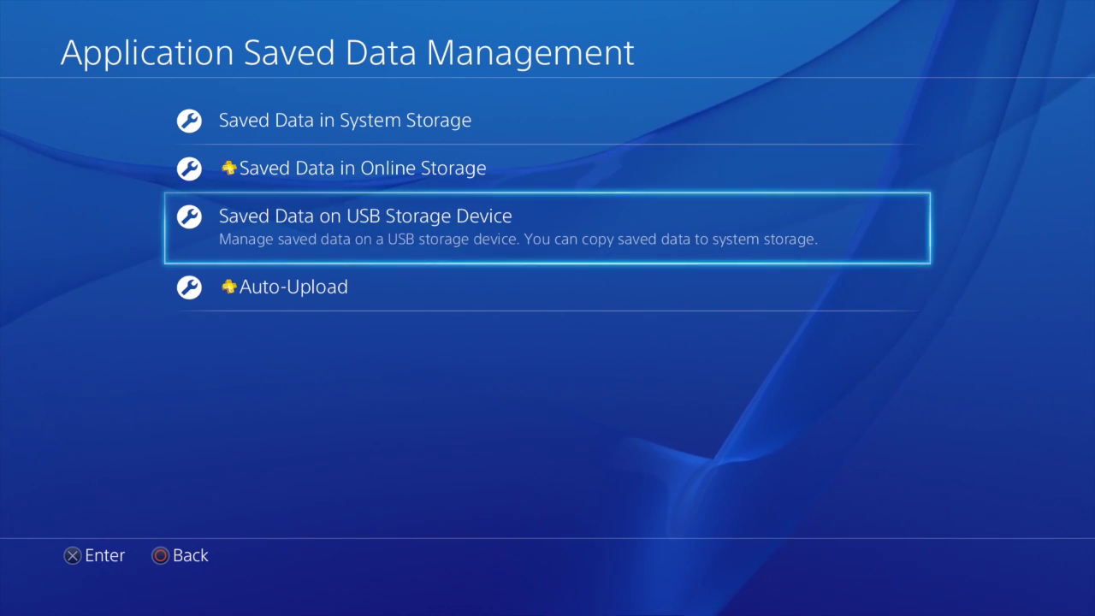
{"action": "key", "text": "Down"}
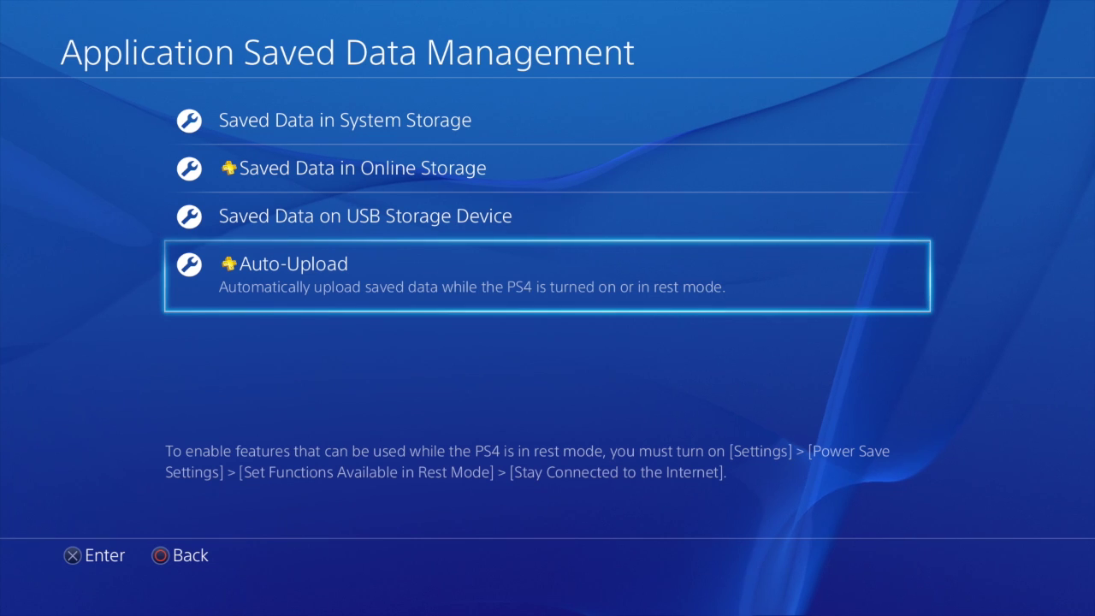
{"action": "key", "text": "Return"}
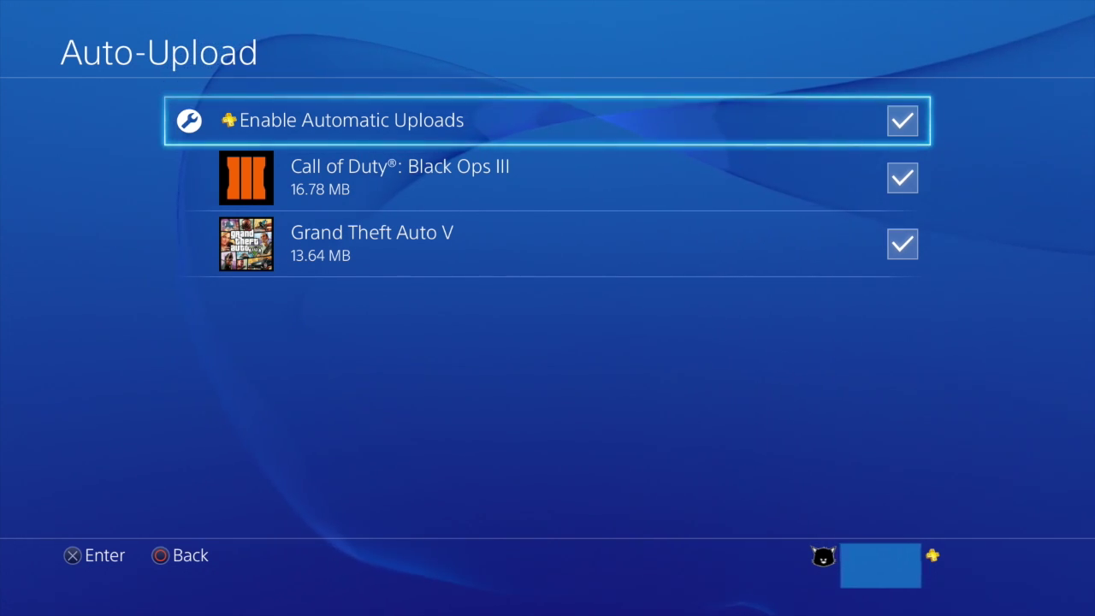
{"action": "key", "text": "Escape"}
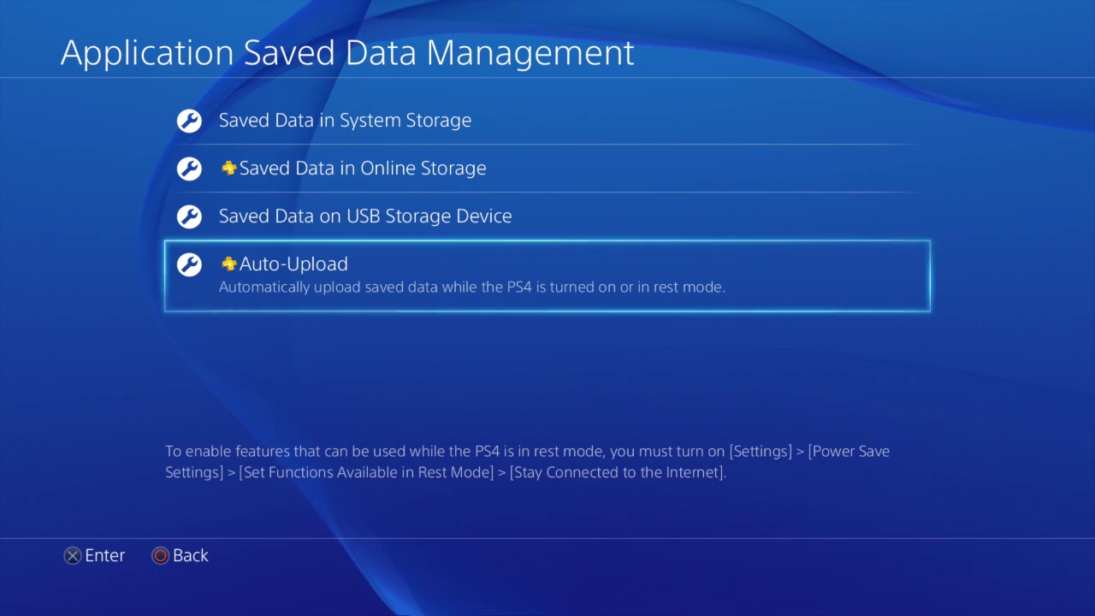
Step: Examine the management options for saved data in online storage
{"action": "key", "text": "Up"}
{"action": "key", "text": "Up"}
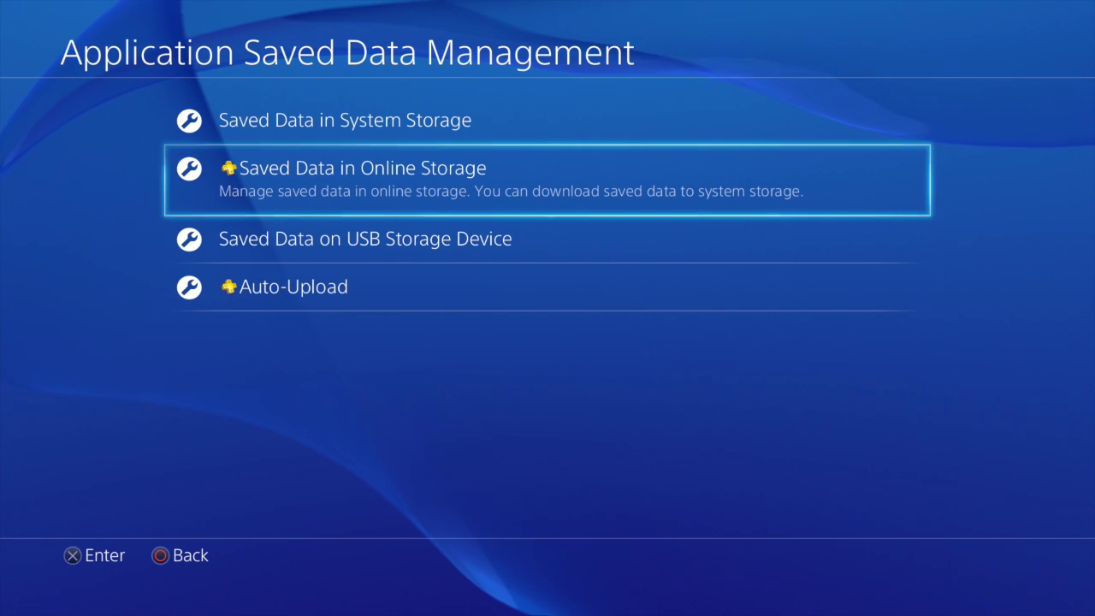
{"action": "key", "text": "Return"}
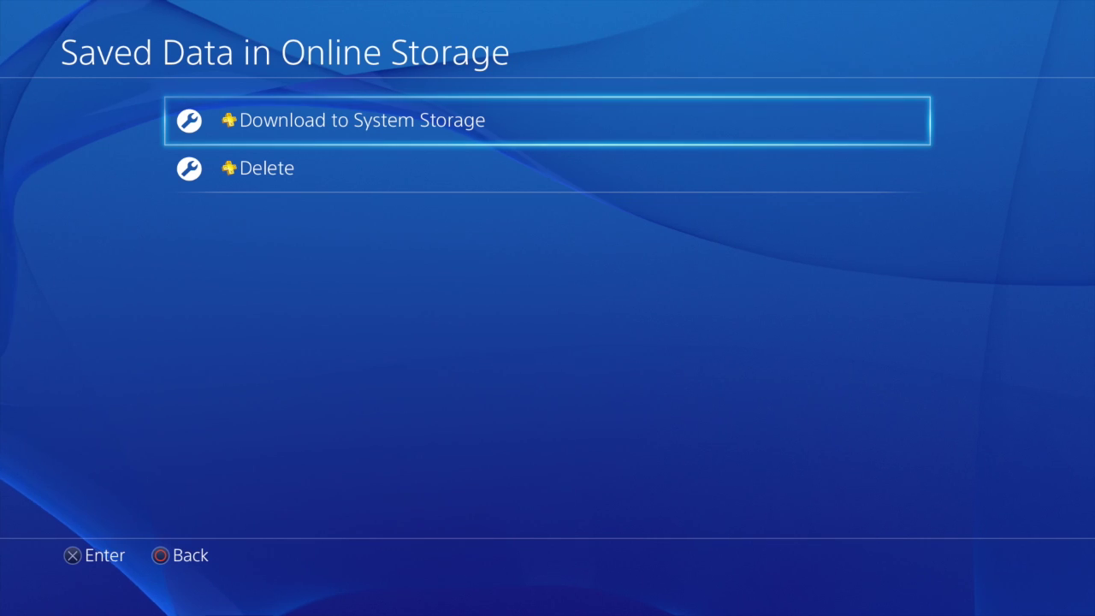
{"action": "key", "text": "Escape"}
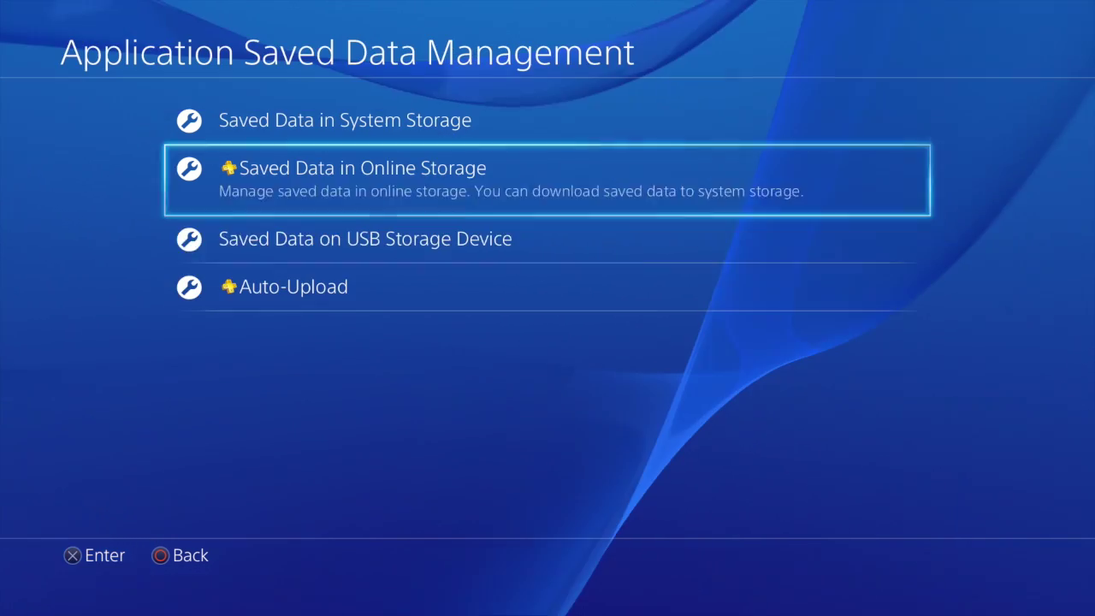
Step: Open the list of games whose saved data in system storage can be uploaded to online storage
{"action": "key", "text": "Down"}
{"action": "key", "text": "Up"}
{"action": "key", "text": "Up"}
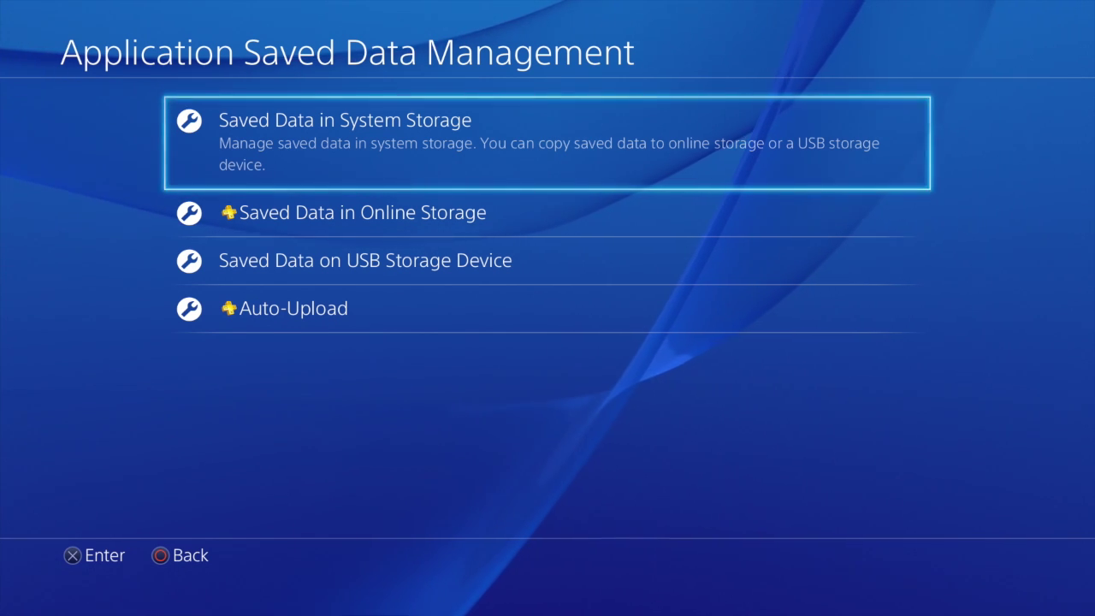
{"action": "key", "text": "Return"}
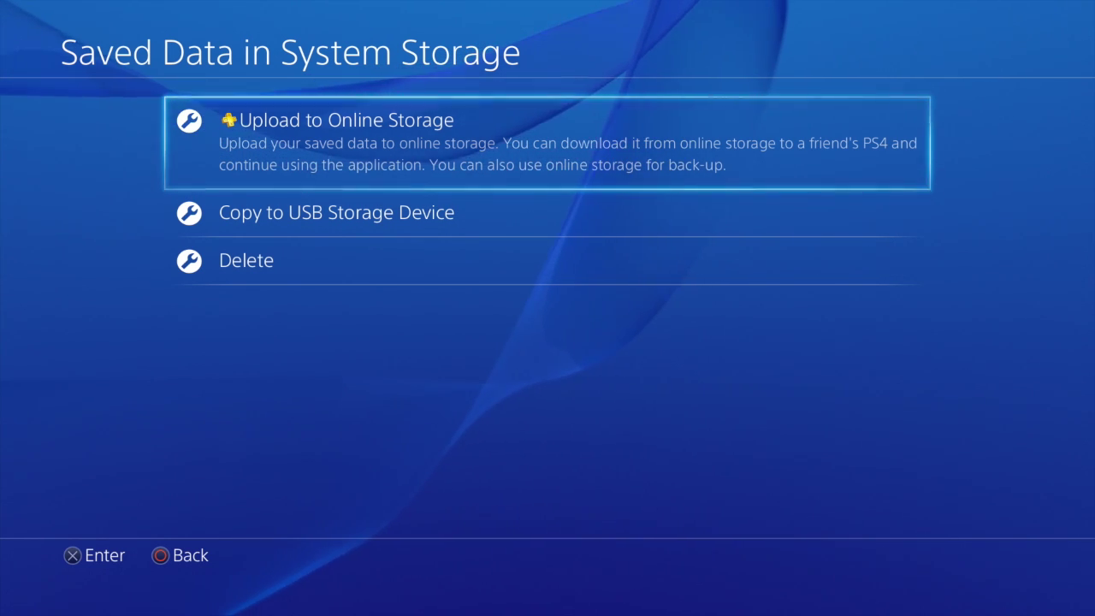
{"action": "key", "text": "Down"}
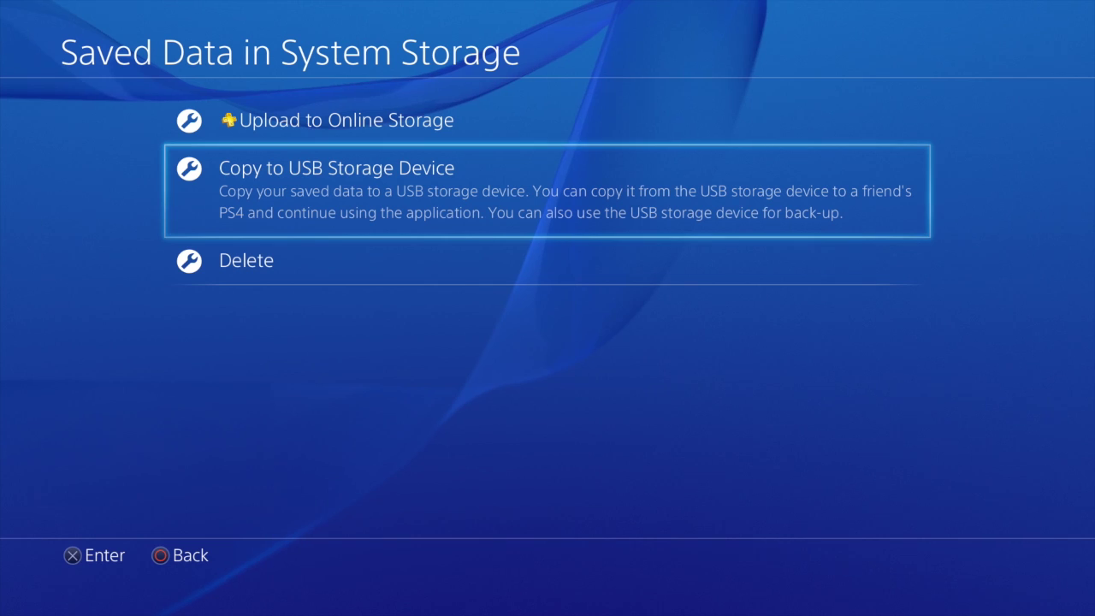
{"action": "key", "text": "Up"}
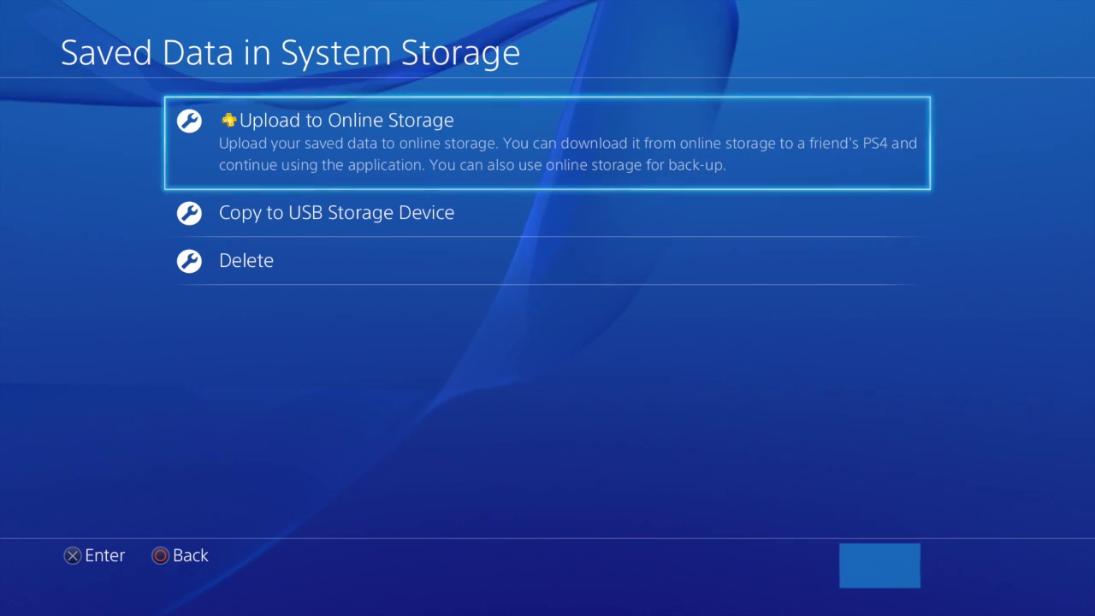
{"action": "key", "text": "Return"}
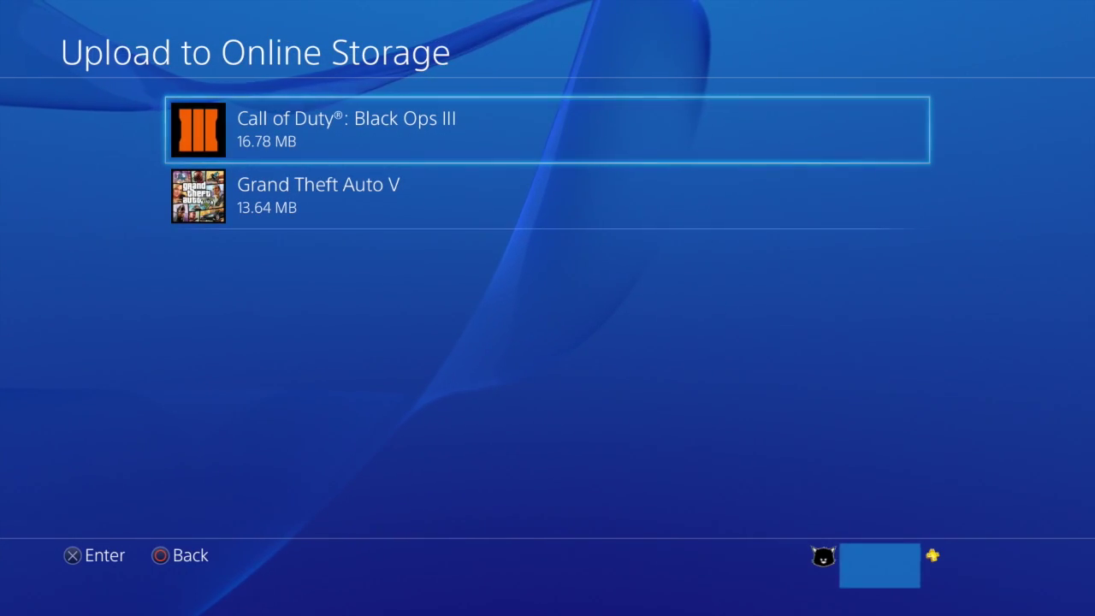
{"action": "key", "text": "Down"}
{"action": "key", "text": "Up"}
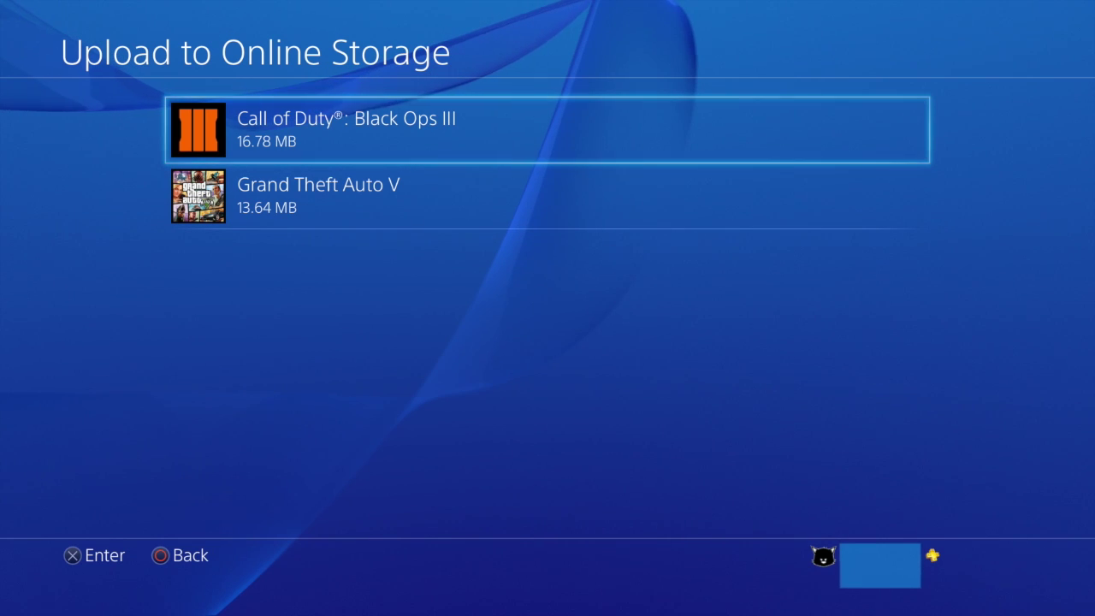